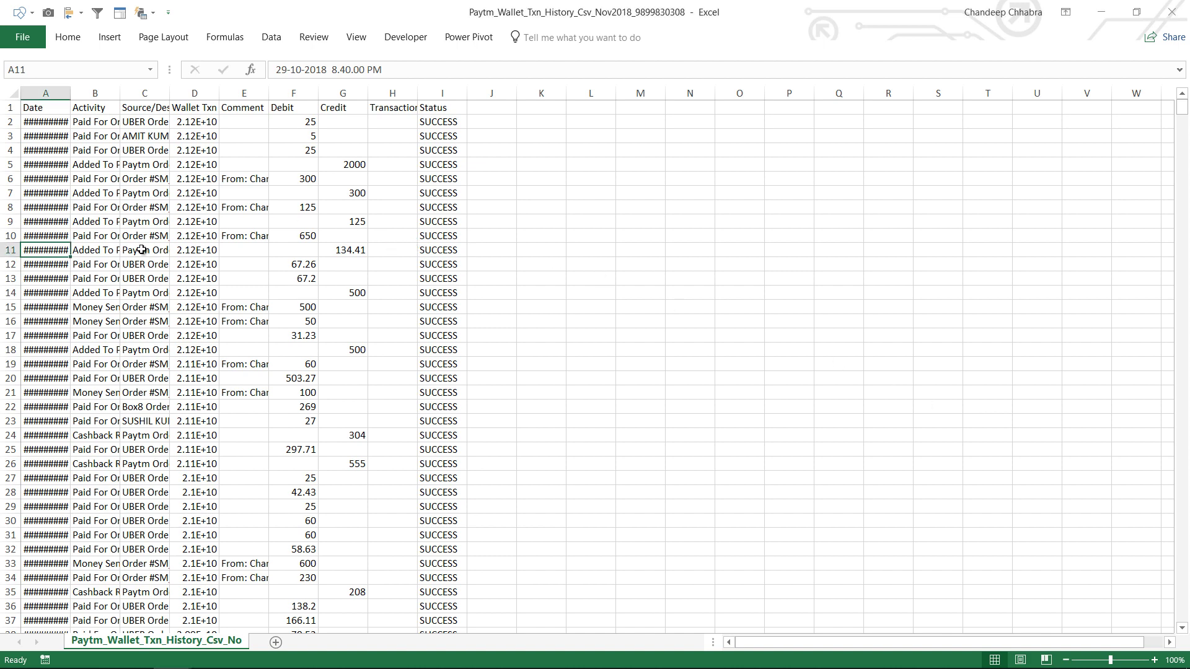
# Step: Select all wallet transaction data, AutoFit every column width, and return to cell A1
pyautogui.hotkey('ctrl', 'a')
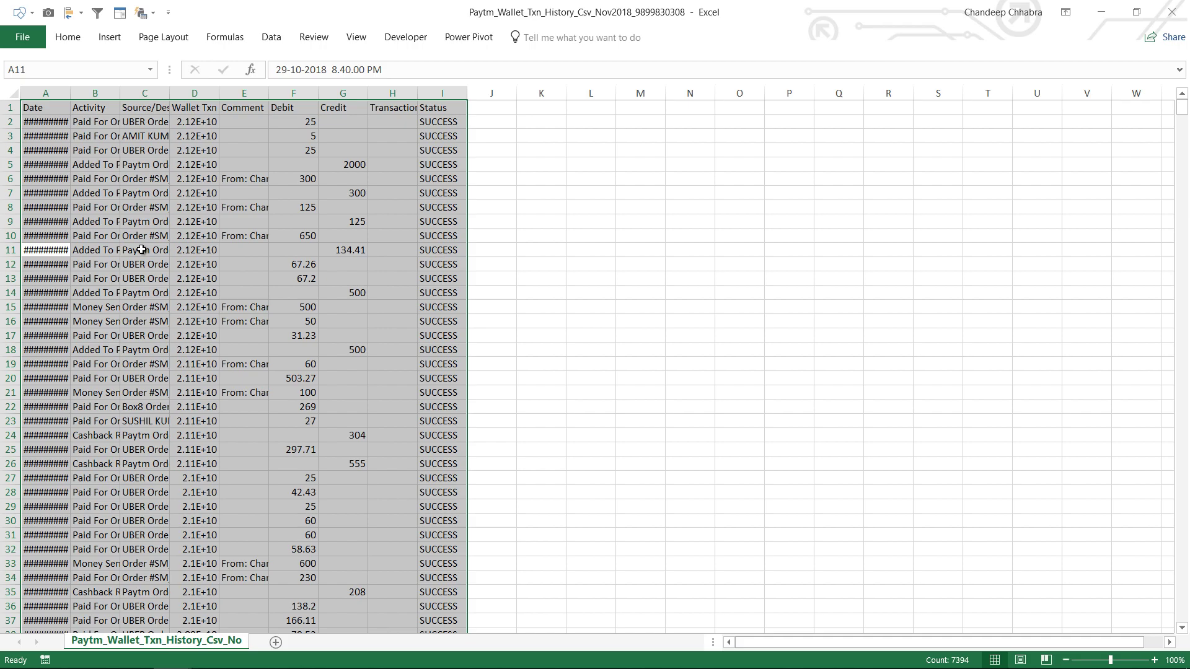
pyautogui.hotkey('alt', 'h')
pyautogui.press('o')
pyautogui.press('i')
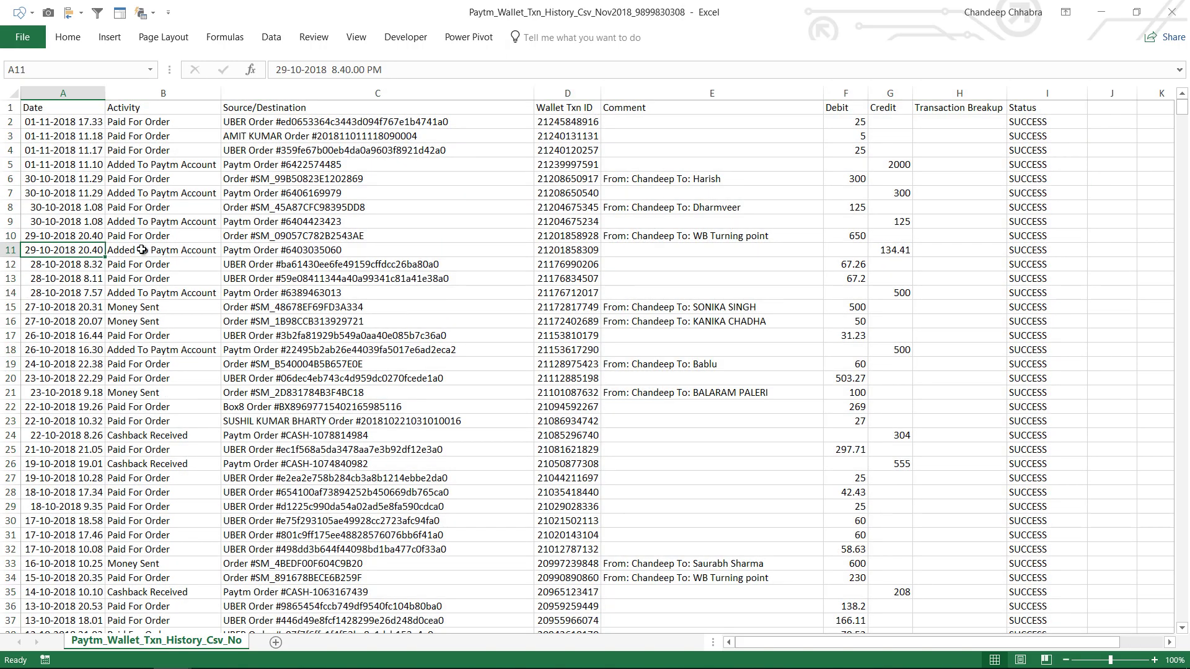
pyautogui.hotkey('ctrl', 'Home')
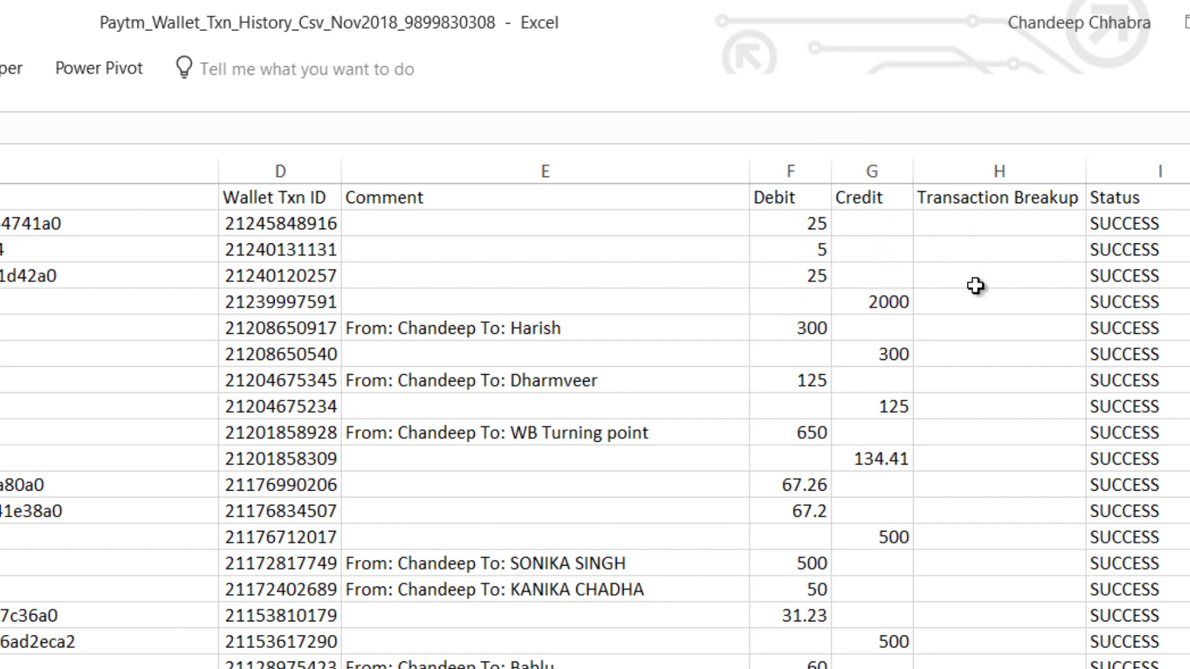
pyautogui.click(986, 326)
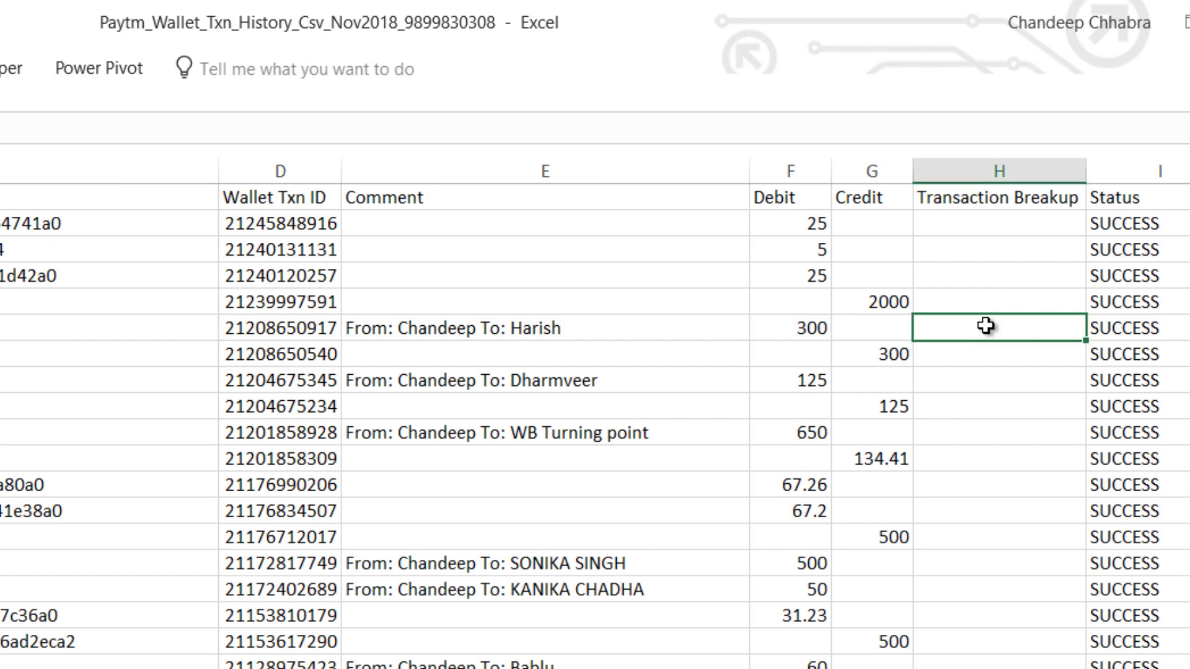
pyautogui.hotkey('ctrl', 'Down')
pyautogui.hotkey('ctrl', 'Up')
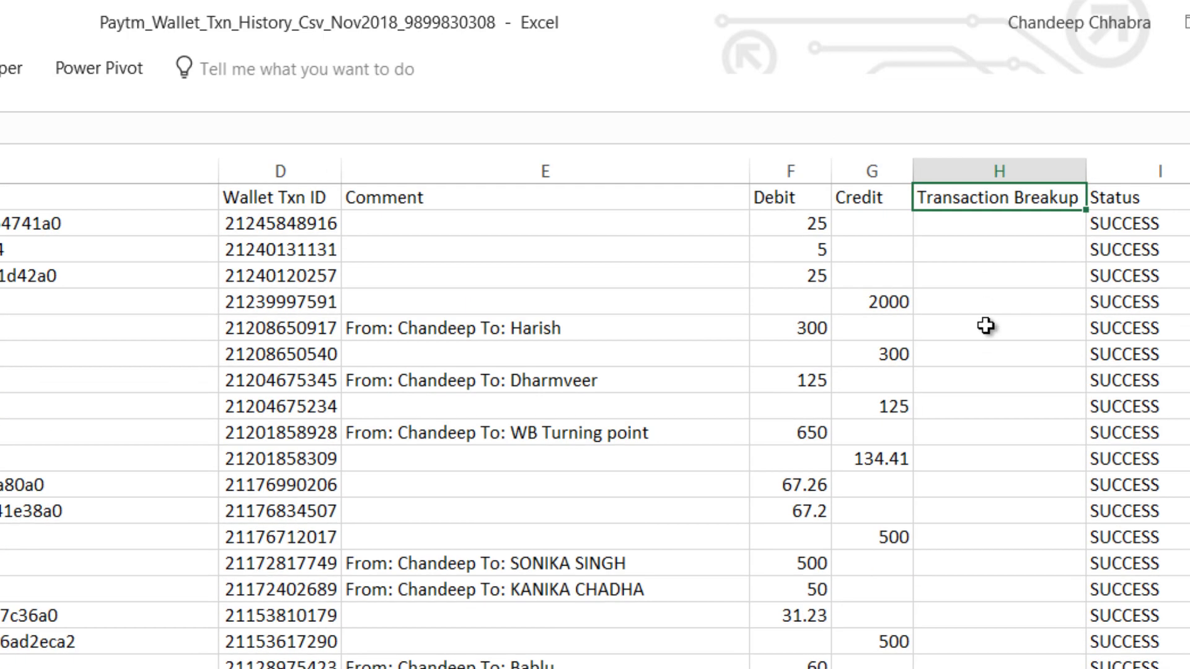
pyautogui.press('Down')
pyautogui.press('Right')
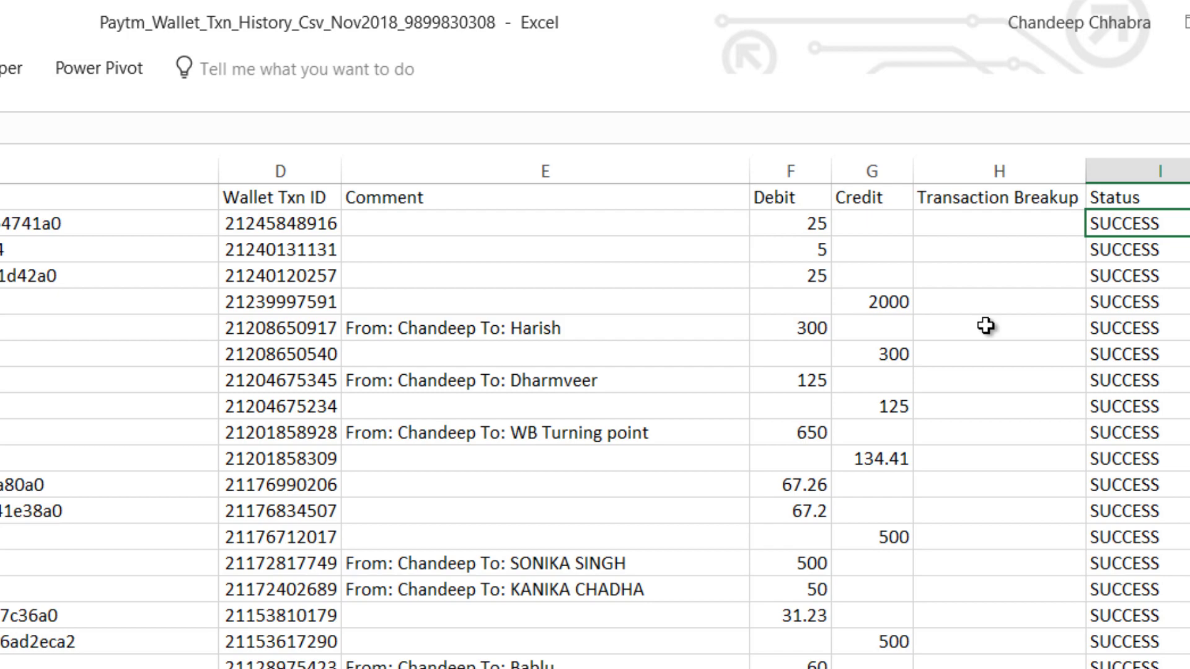
pyautogui.scroll(-20, 986, 326)
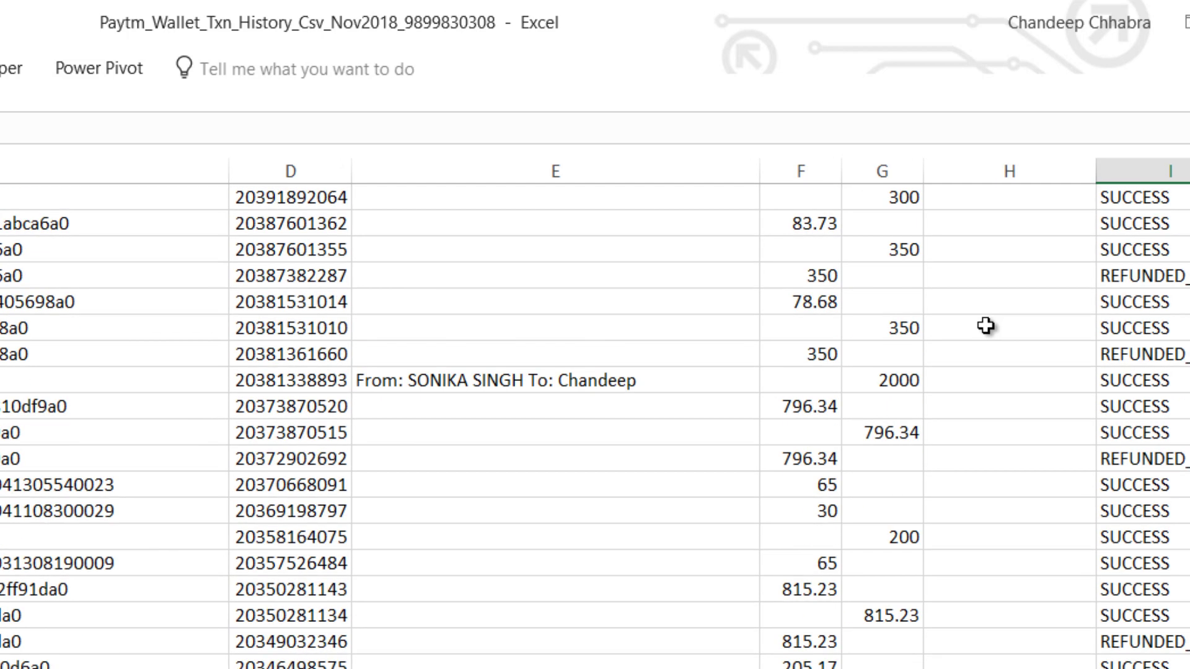
pyautogui.hotkey('ctrl', 'Up')
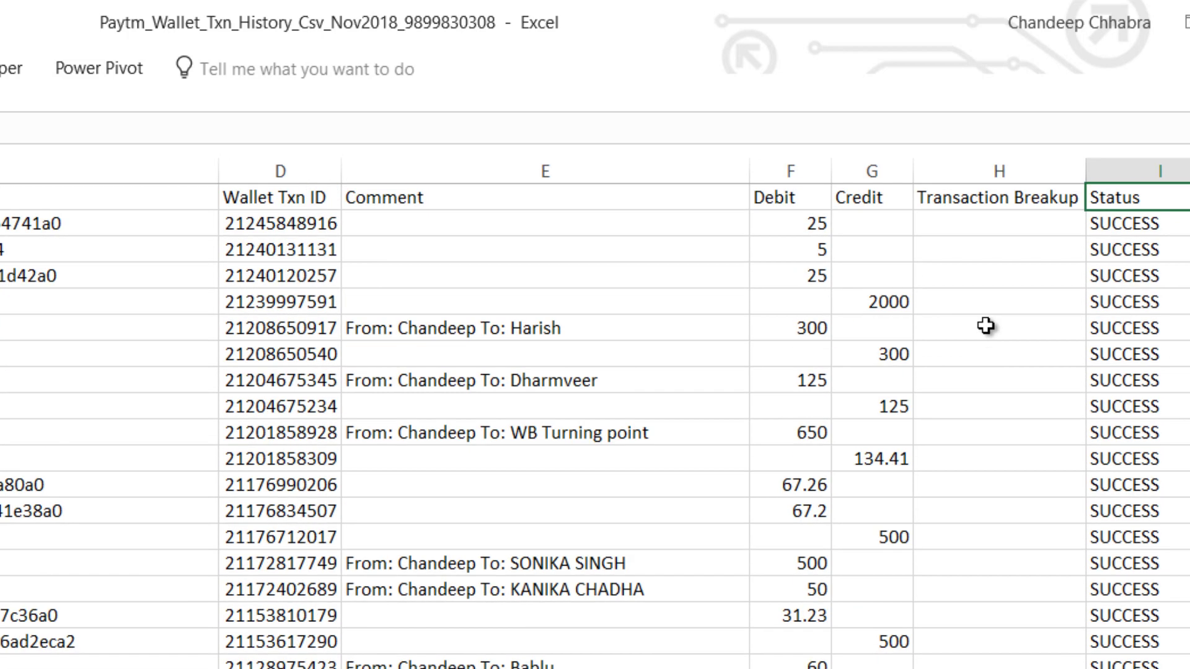
pyautogui.press('Left')
pyautogui.press('Left')
pyautogui.press('Left')
pyautogui.press('Left')
pyautogui.press('Left')
pyautogui.press('Left')
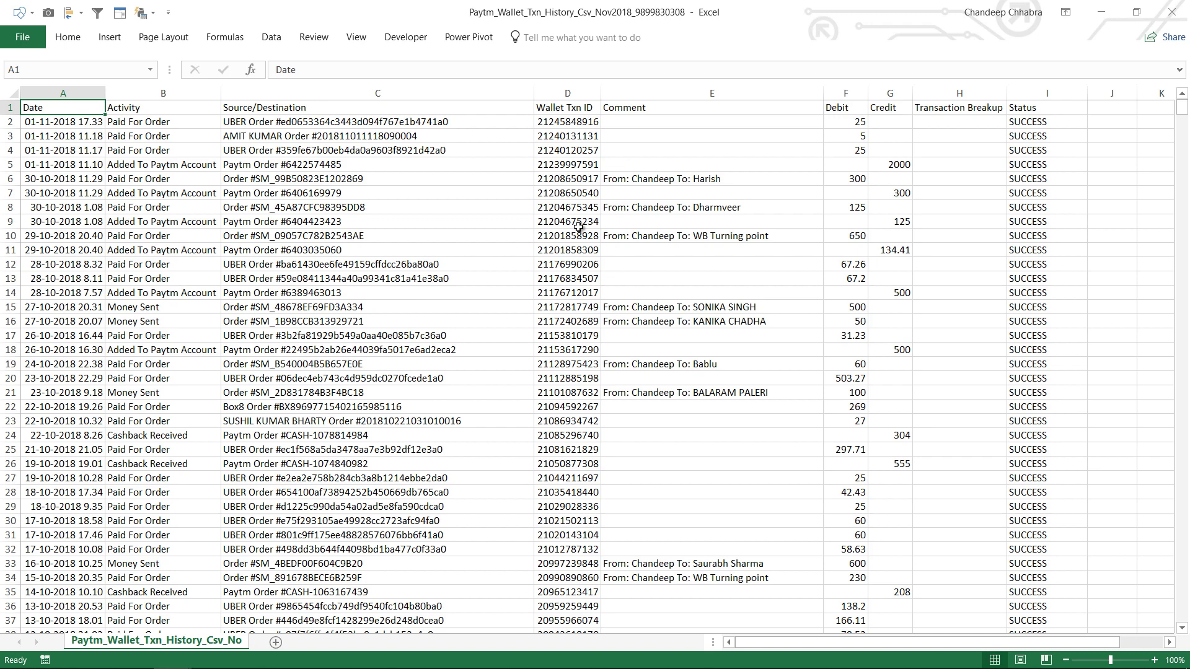
# Step: Bring up the Paytm Order Summary workbook and scroll back to row 1
pyautogui.hotkey('ctrl', 'Tab')
pyautogui.click(147, 207)
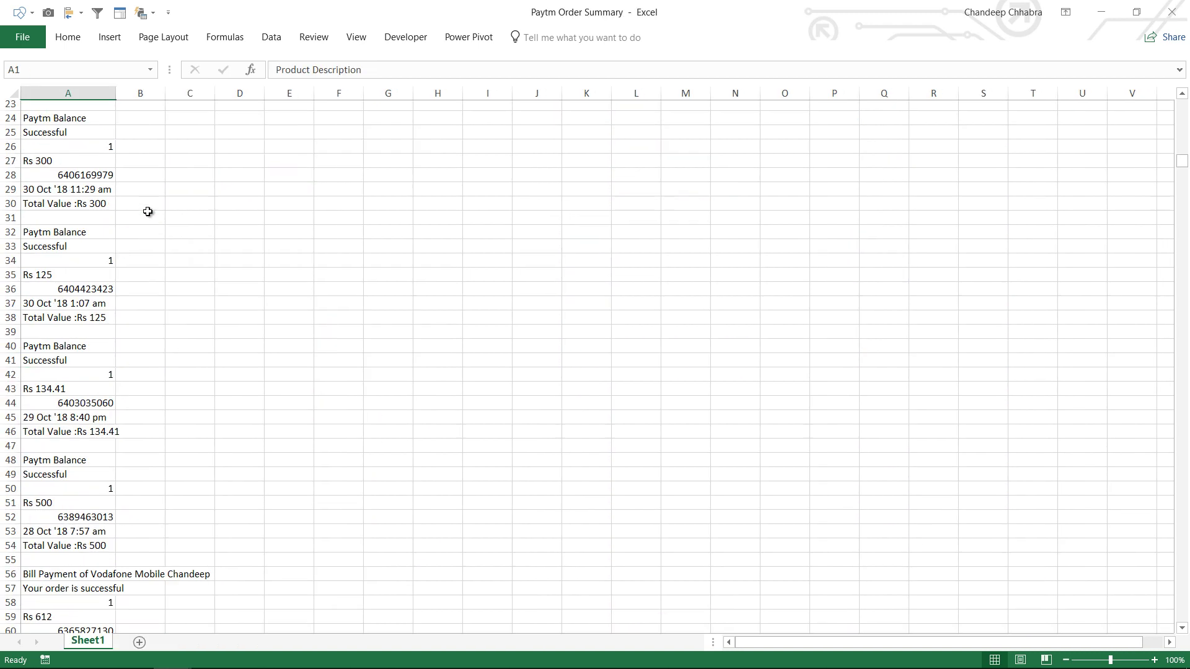
pyautogui.scroll(8, 147, 212)
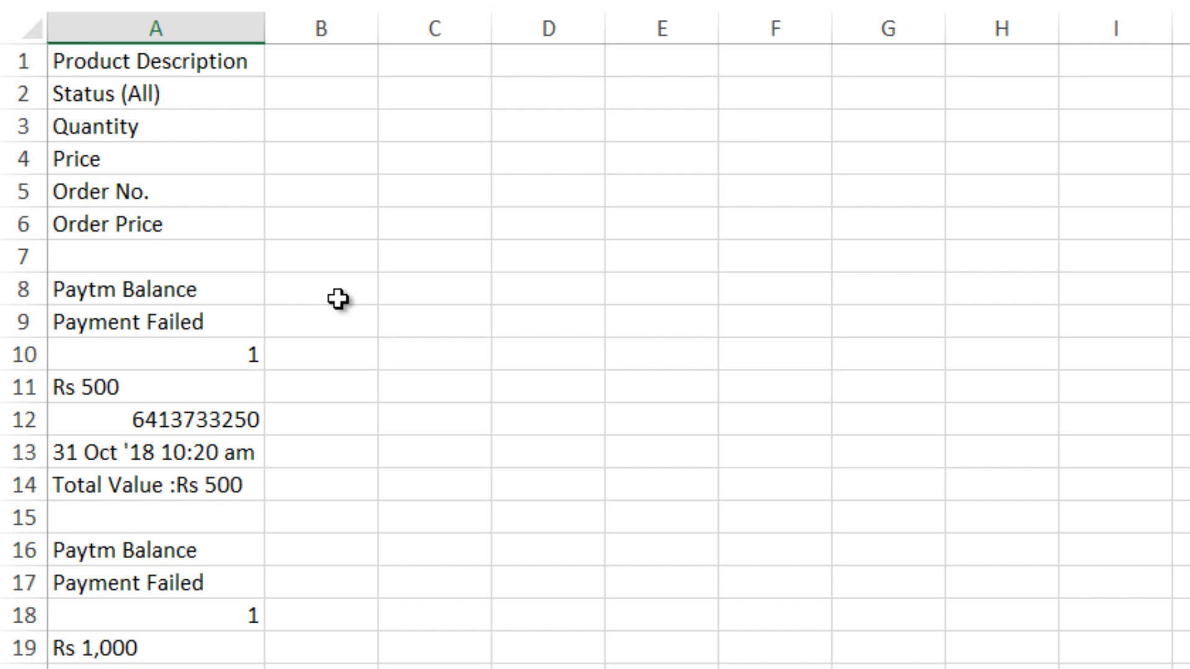
# Step: Select the mobile bill payment order record in cells A56:A62
pyautogui.scroll(-9, 337, 299)
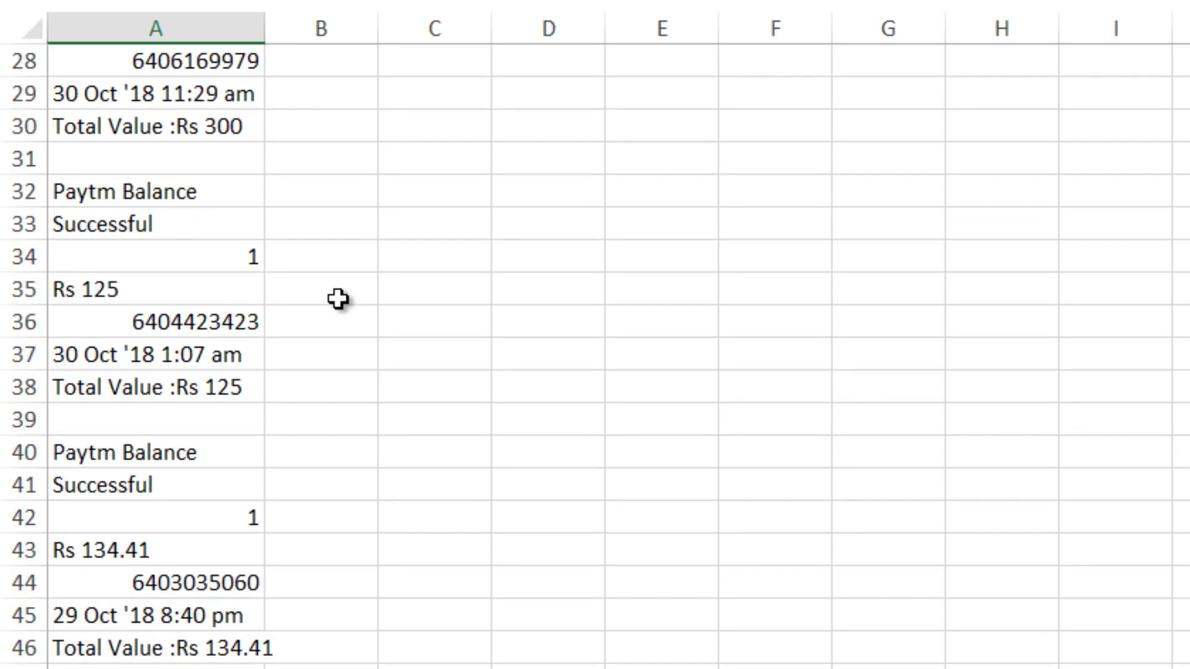
pyautogui.scroll(-5, 338, 299)
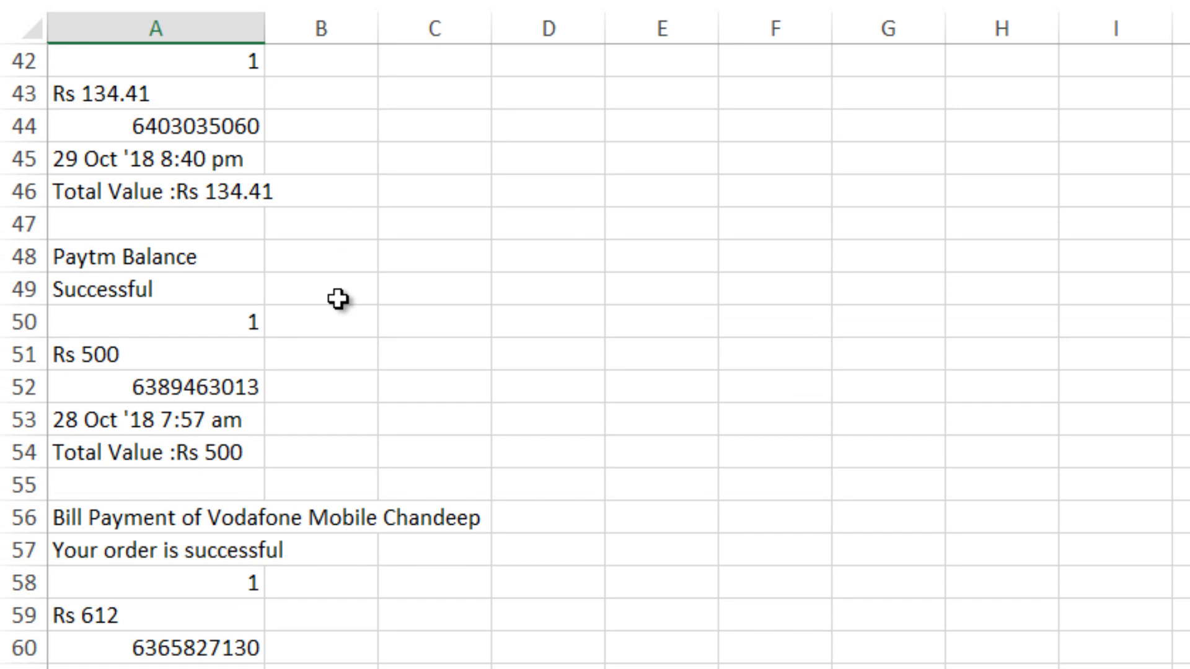
pyautogui.press('Up')
pyautogui.press('Up')
pyautogui.press('Up')
pyautogui.press('Up')
pyautogui.press('Up')
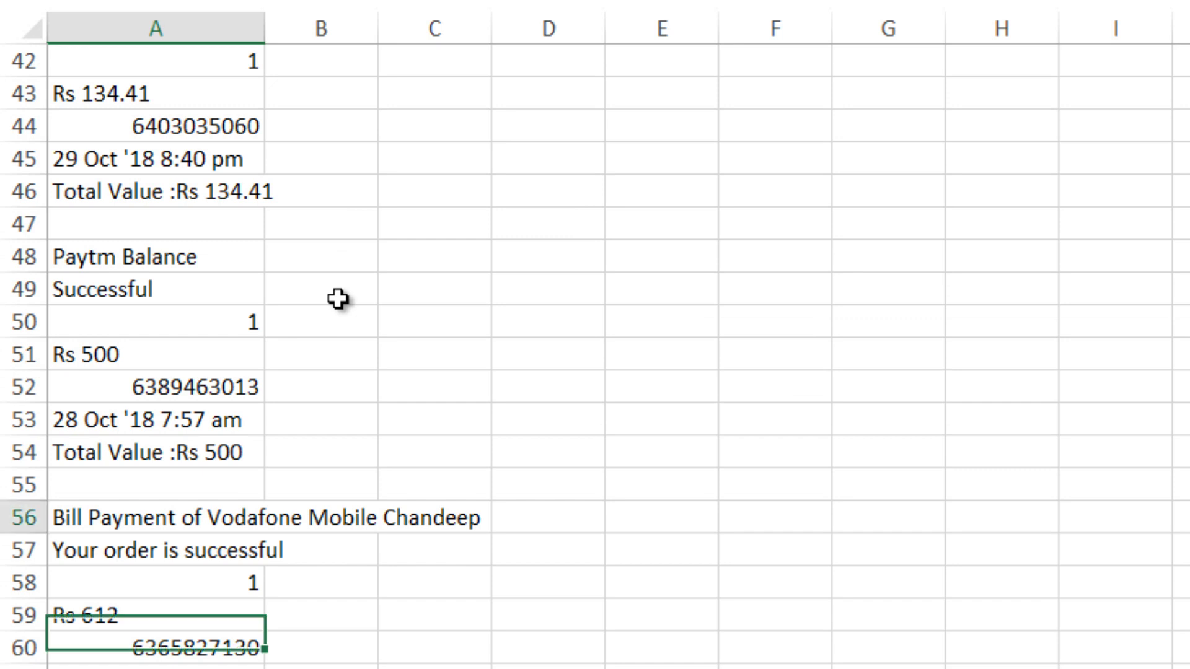
pyautogui.hotkey('ctrl', 'shift', 'Down')
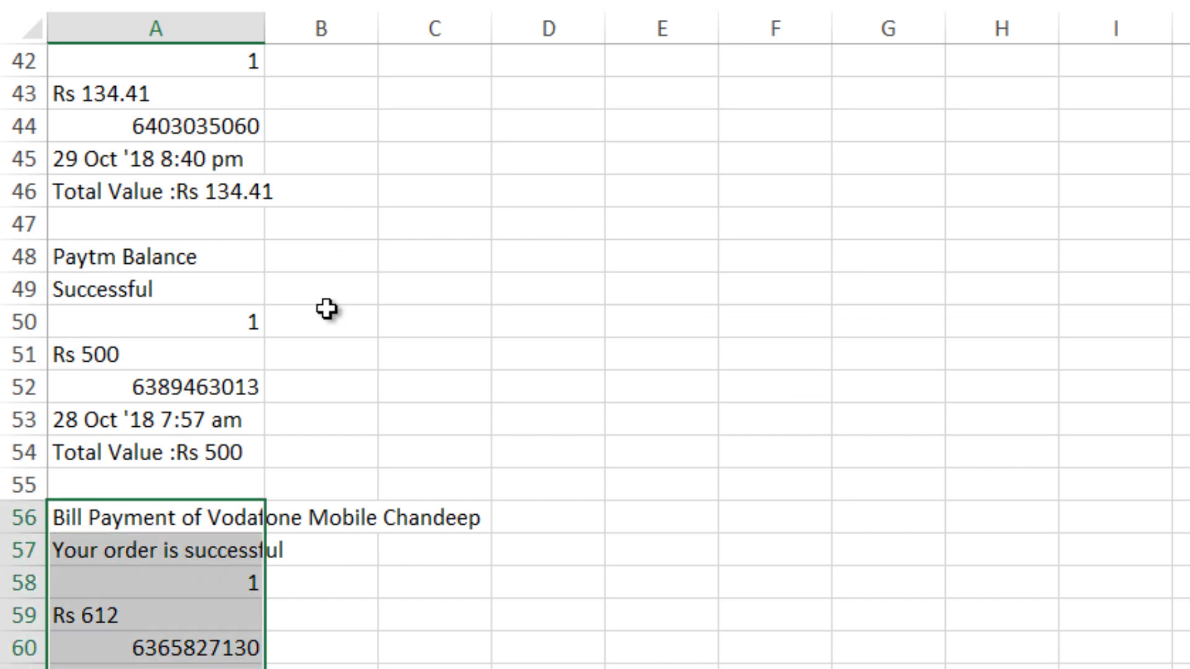
# Step: Review the order's description, Rs 612 price, order number, date and total, then return to the wallet workbook
pyautogui.scroll(-1, 114, 445)
pyautogui.scroll(-1, 113, 445)
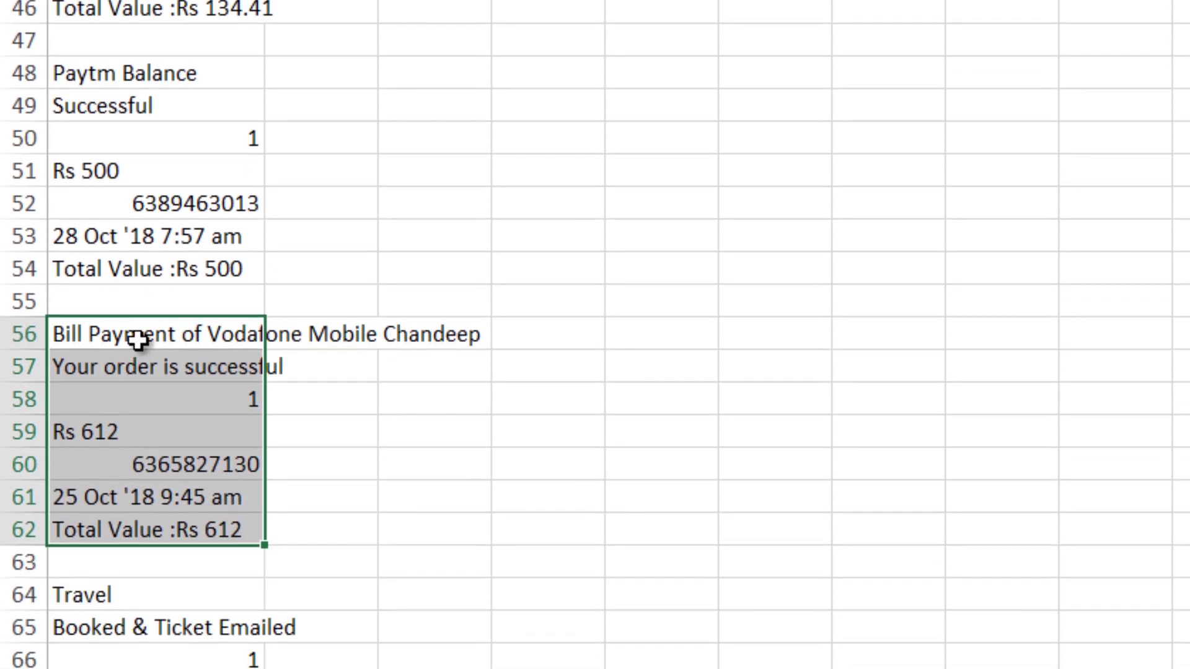
pyautogui.click(137, 321)
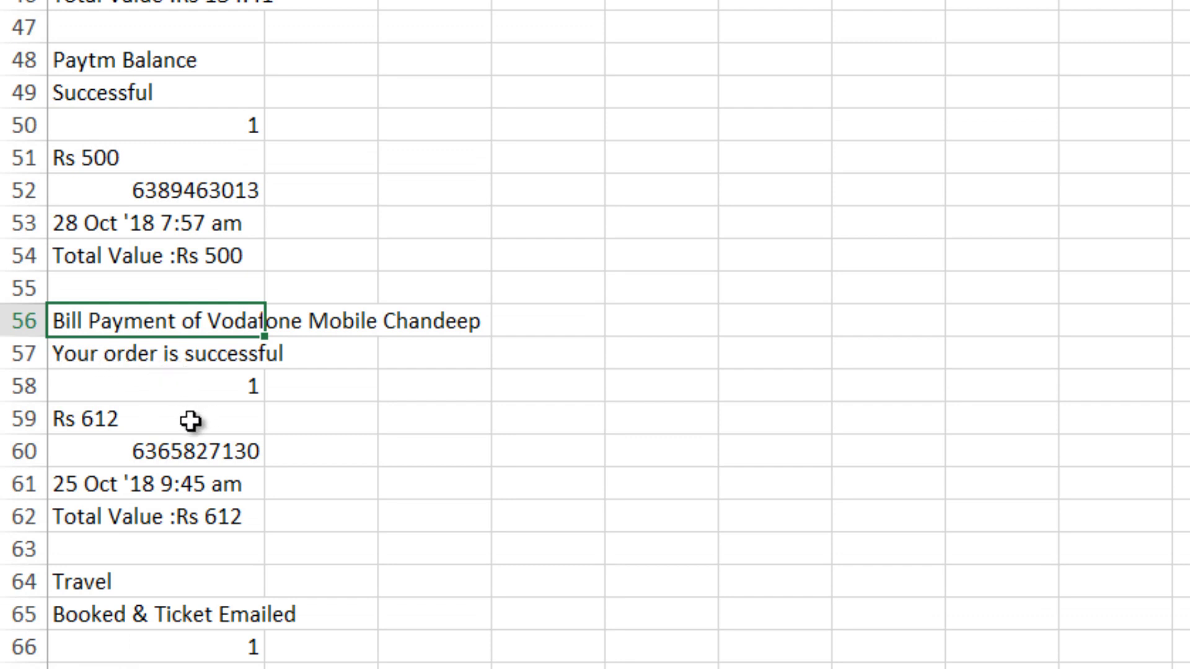
pyautogui.click(118, 423)
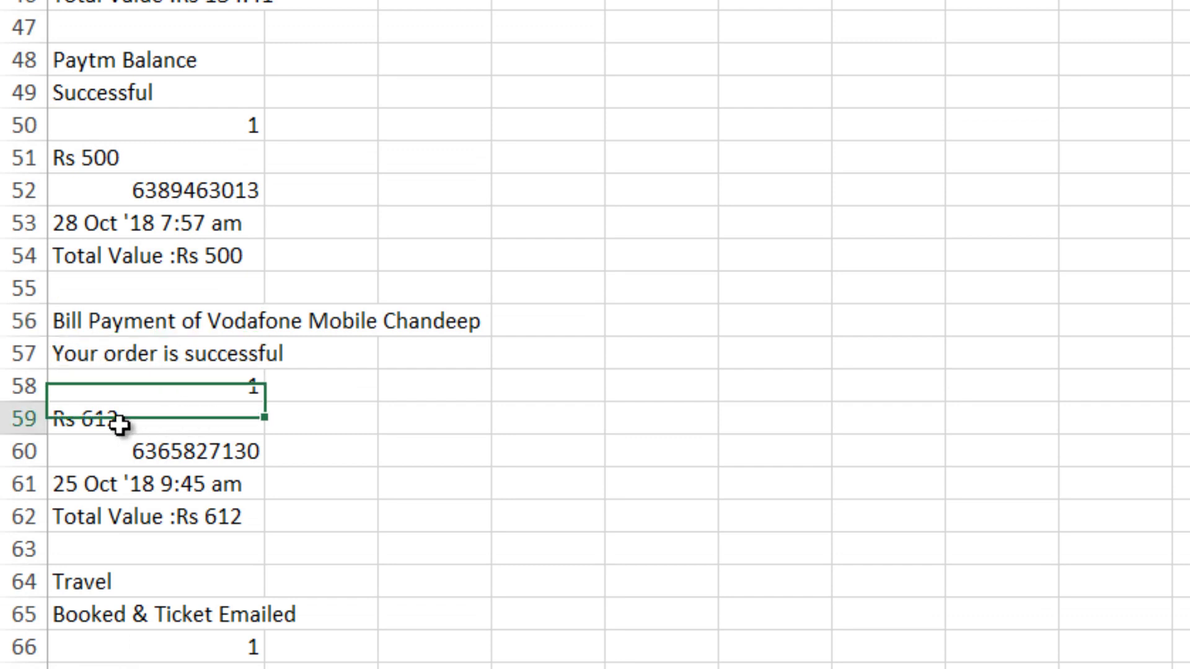
pyautogui.click(189, 452)
pyautogui.click(189, 485)
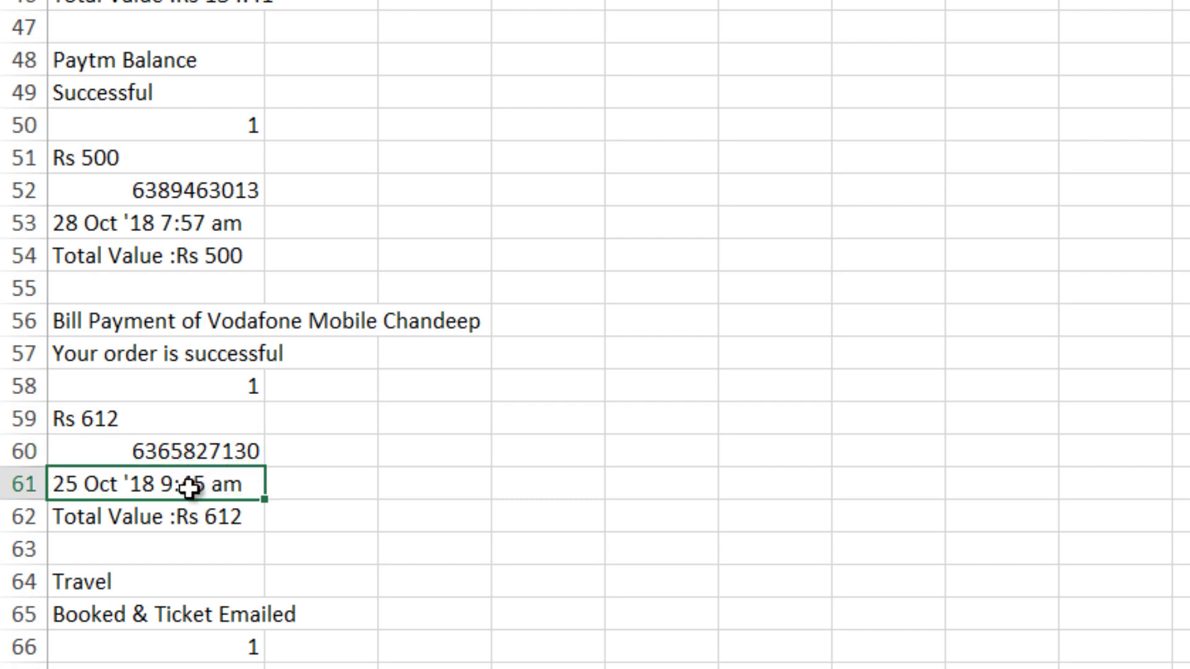
pyautogui.click(193, 509)
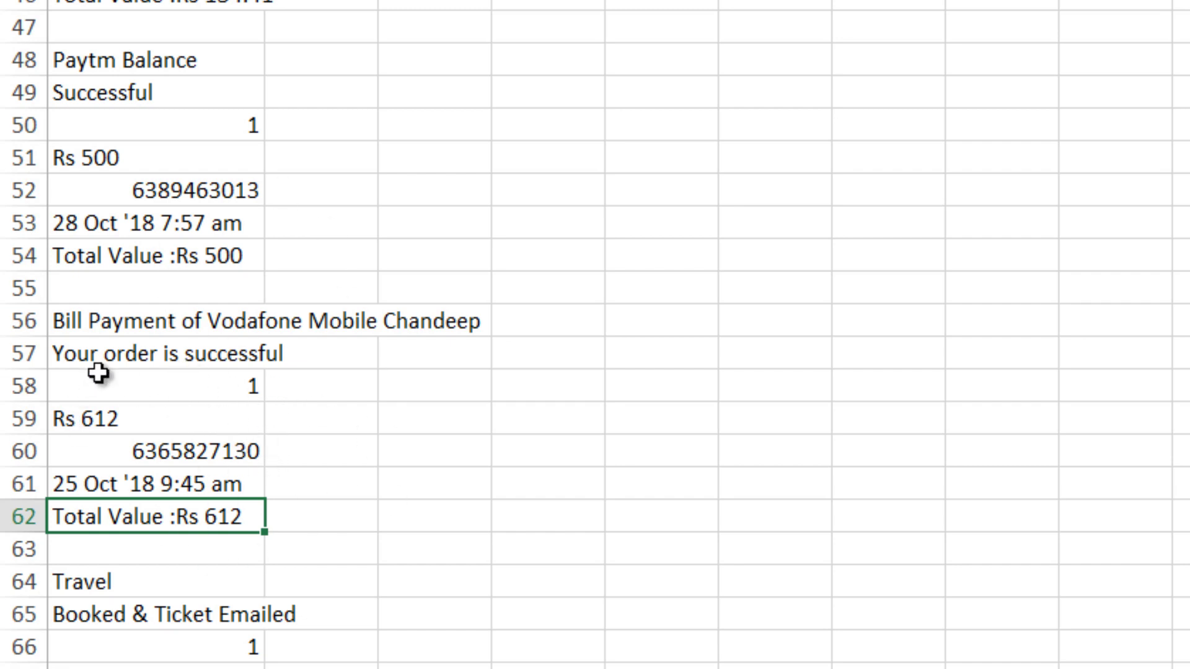
pyautogui.hotkey('ctrl', 'Home')
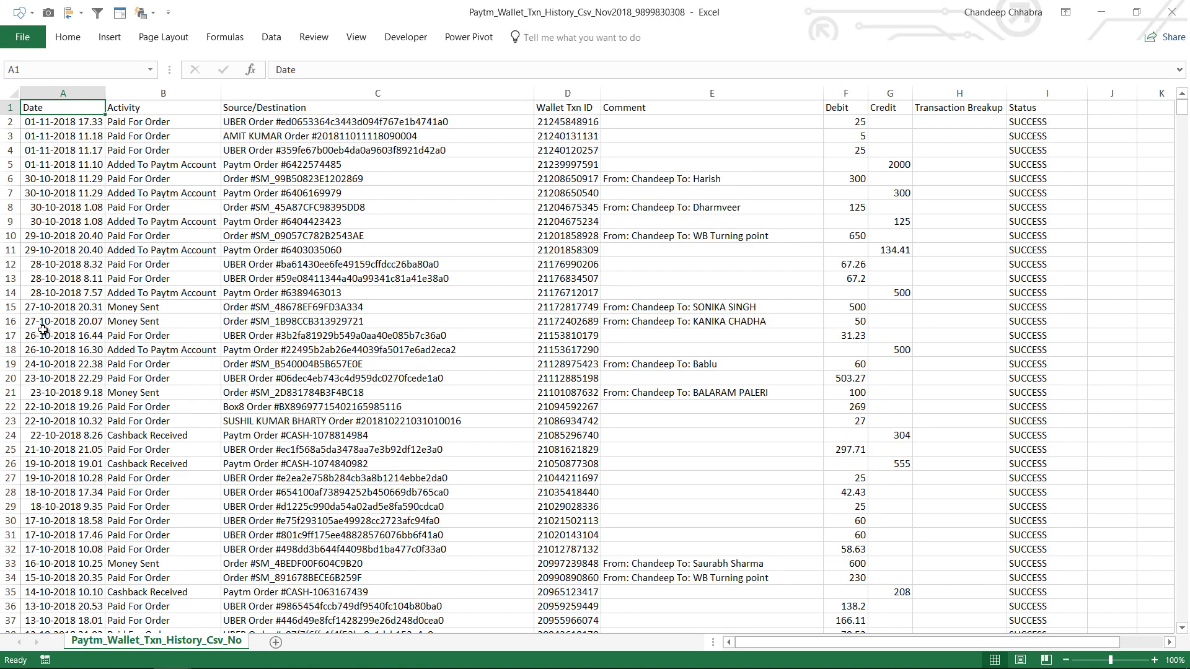